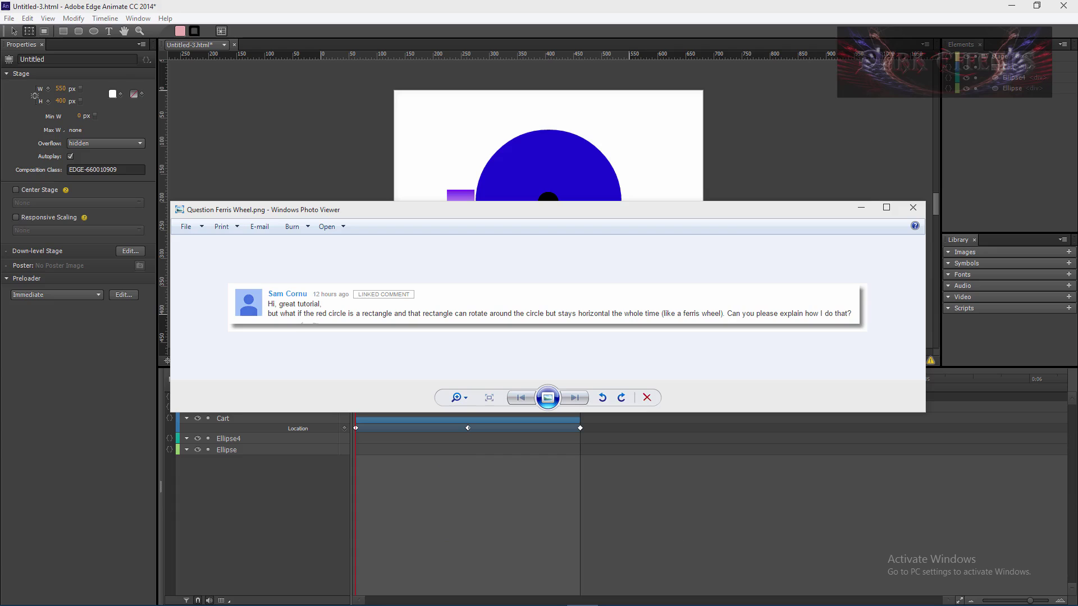
Step: Minimize the Ferris wheel question screenshot in Windows Photo Viewer
left_click(864, 209)
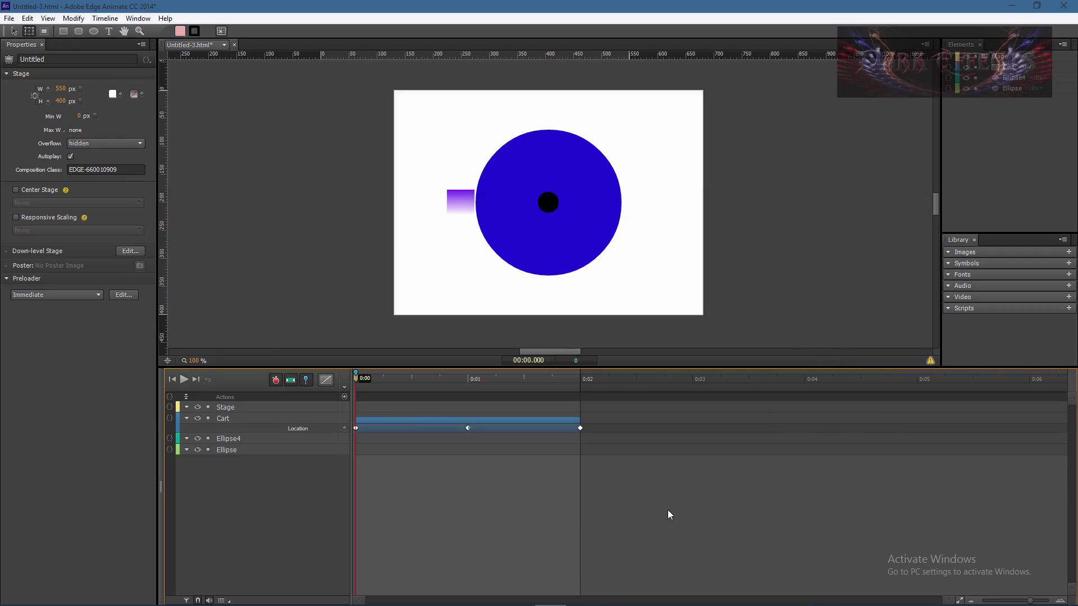
left_click(313, 501)
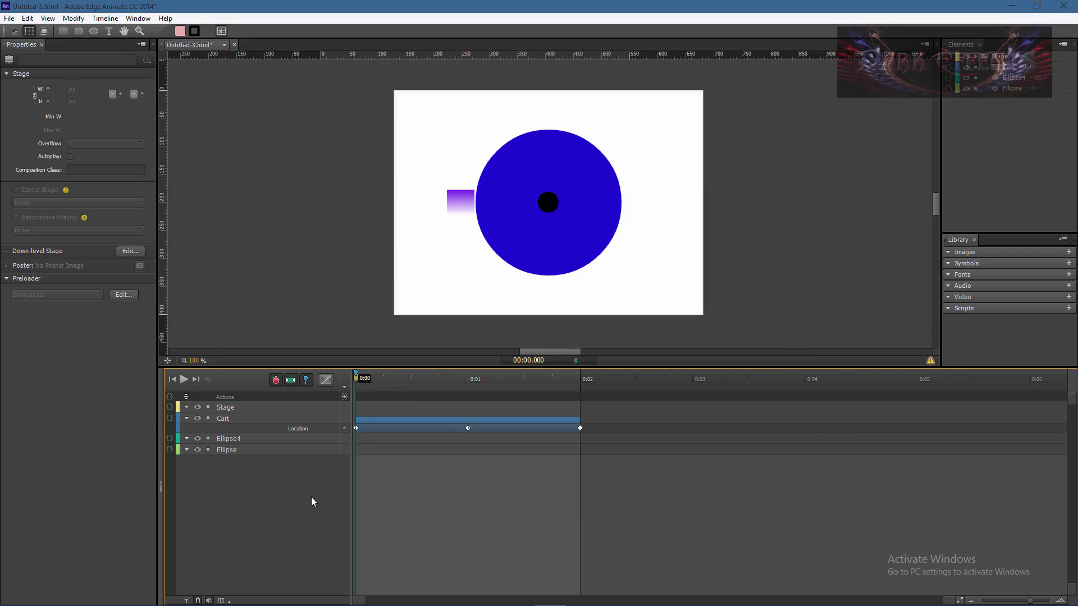
key("space")
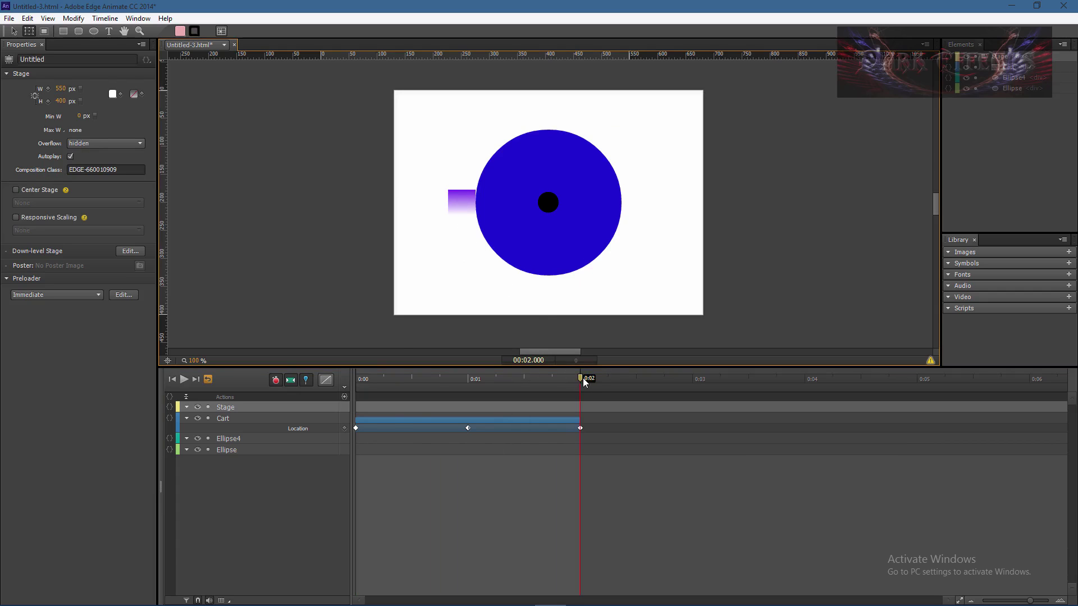
key("Home")
key("space")
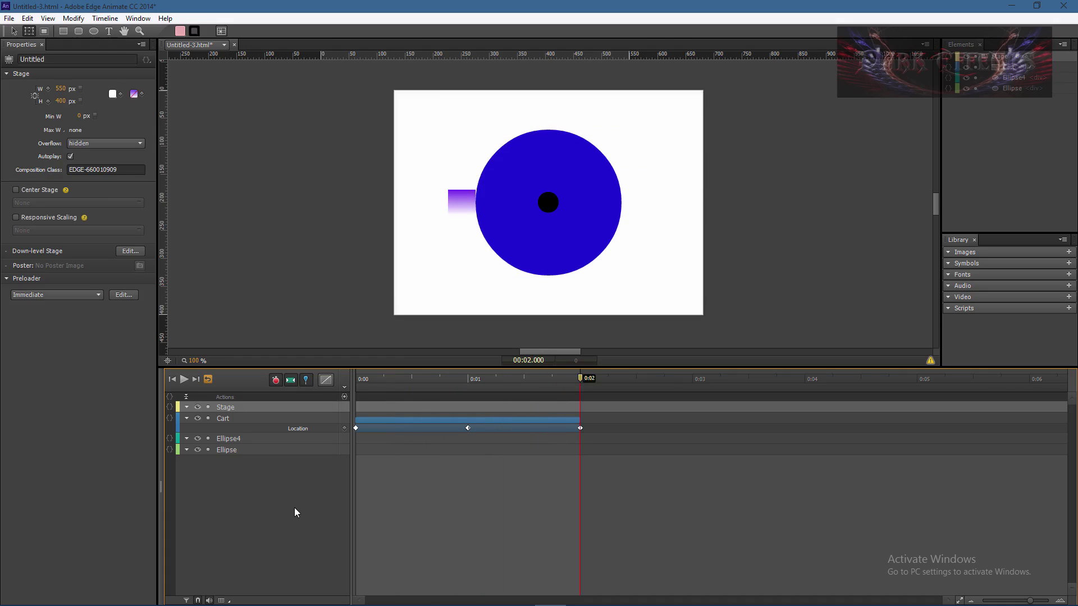
Step: Create a new document and draw a 277×277 circle near the stage centre
key("ctrl+n")
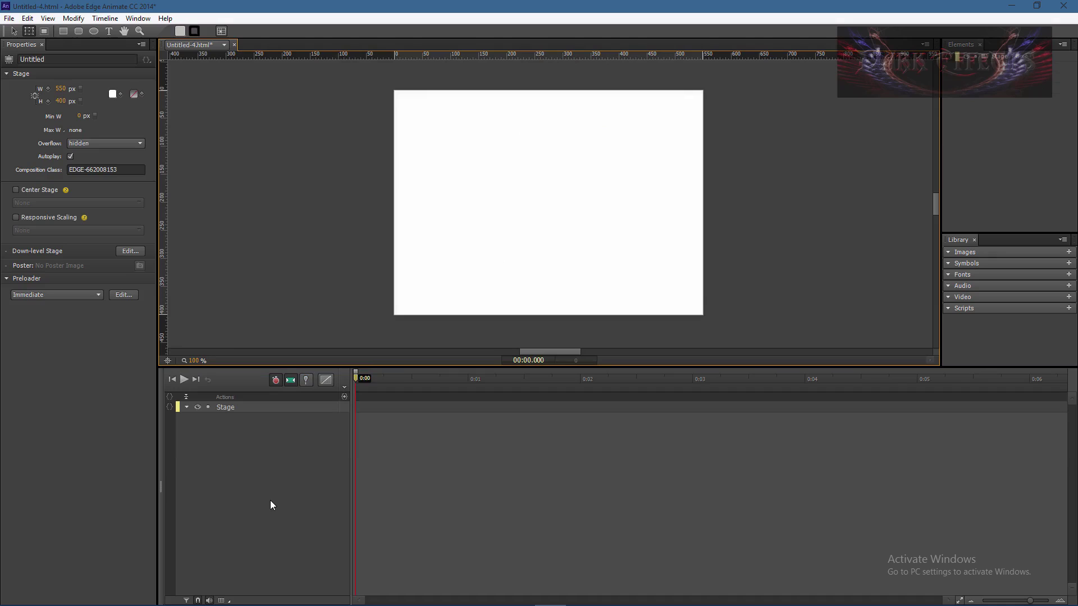
left_click(94, 30)
left_click_drag(469, 150, 618, 236)
key("v")
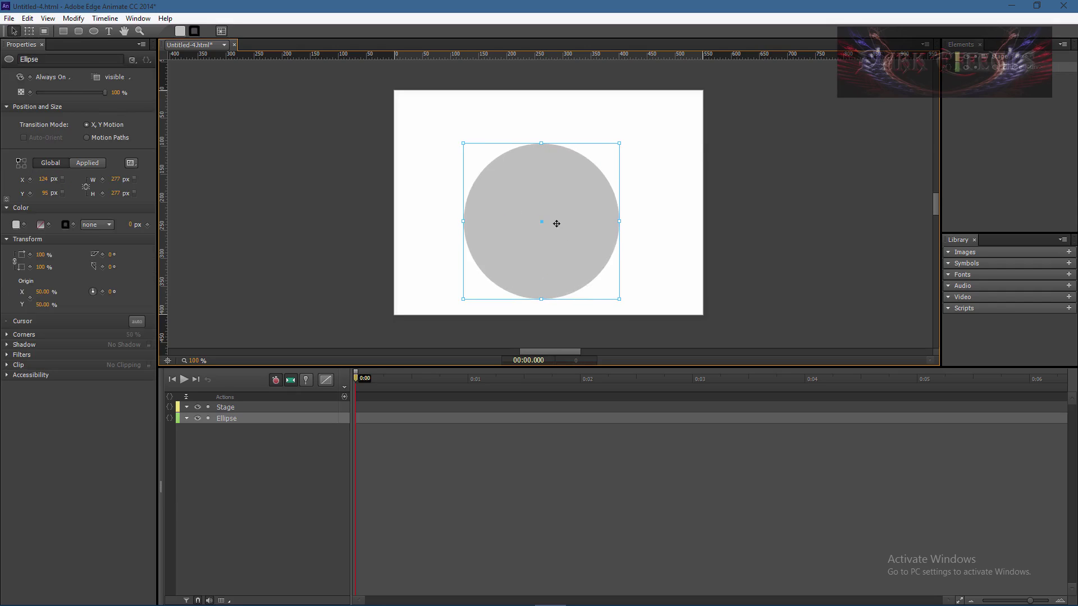
mouse_move(557, 214)
left_mouse_down()
mouse_move(568, 206)
mouse_move(553, 205)
left_mouse_up()
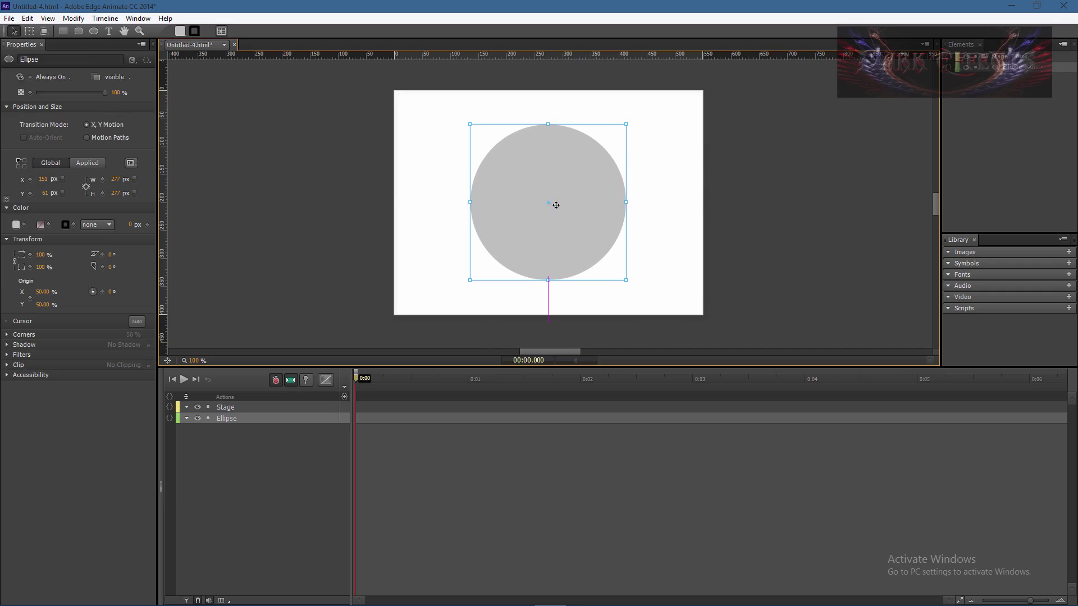
Step: Set the circle's fill colour to pure blue
left_click(17, 225)
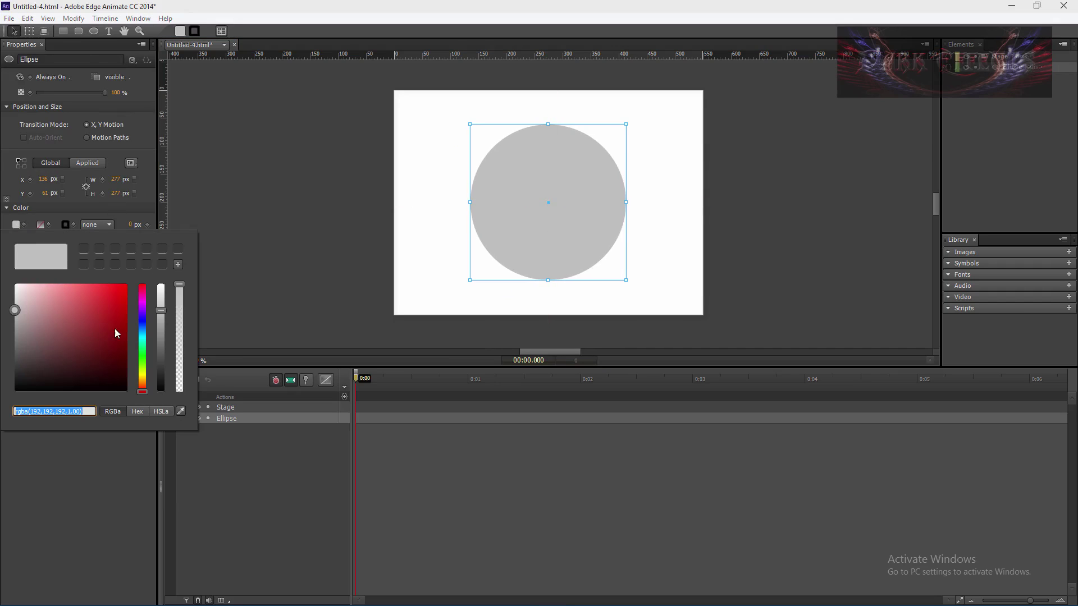
left_click(142, 324)
left_click(99, 309)
left_click(126, 285)
left_click(247, 211)
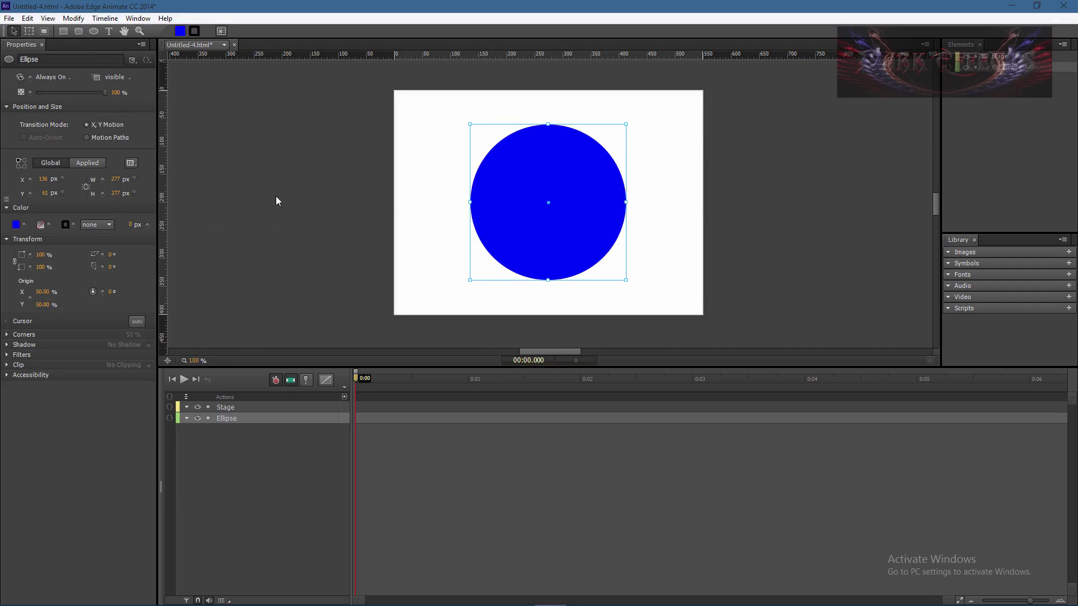
Step: Draw a small 51×35 rectangle left of the circle with a duller blue fill
left_click(63, 31)
mouse_move(452, 134)
left_mouse_down()
mouse_move(482, 164)
mouse_move(444, 203)
mouse_move(447, 215)
mouse_move(457, 201)
left_mouse_up()
left_click(17, 225)
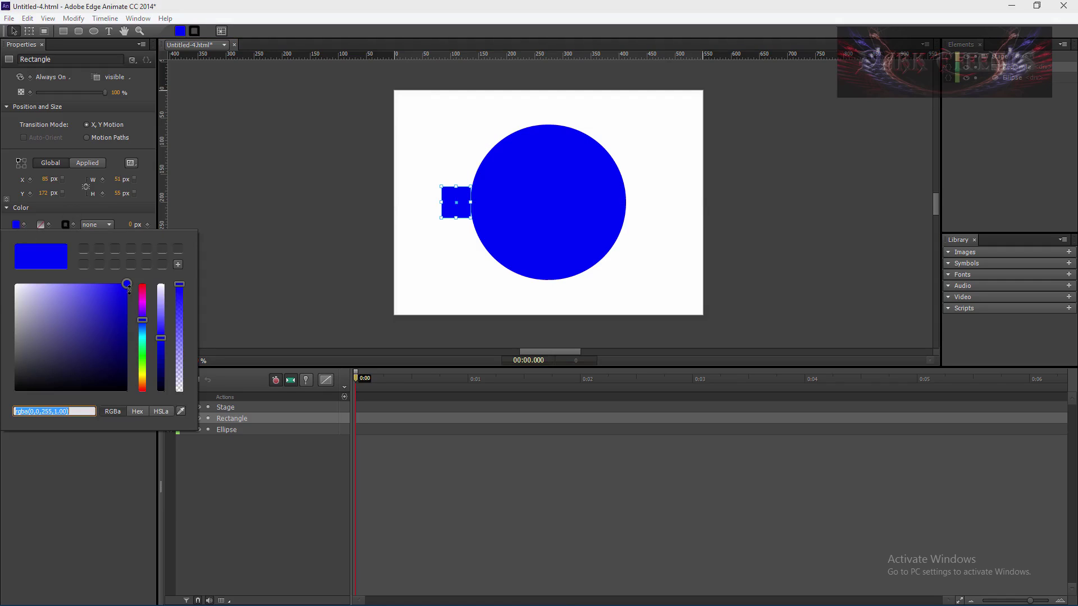
left_click_drag(129, 289, 98, 308)
left_click(177, 219)
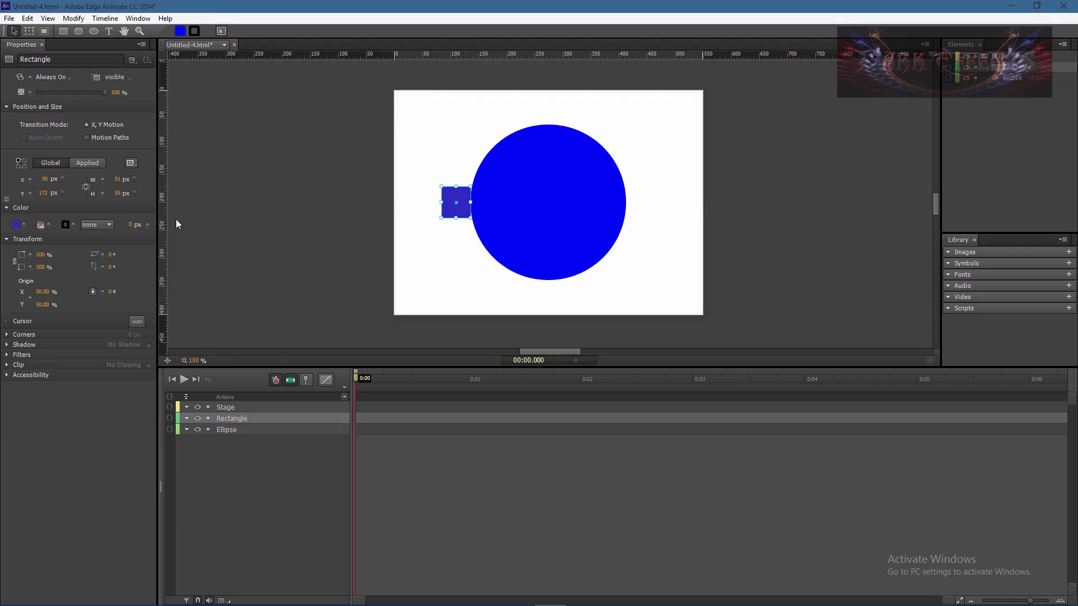
Step: Fill the rectangle with a light purple linear gradient, saving the purple as a swatch
left_click(40, 225)
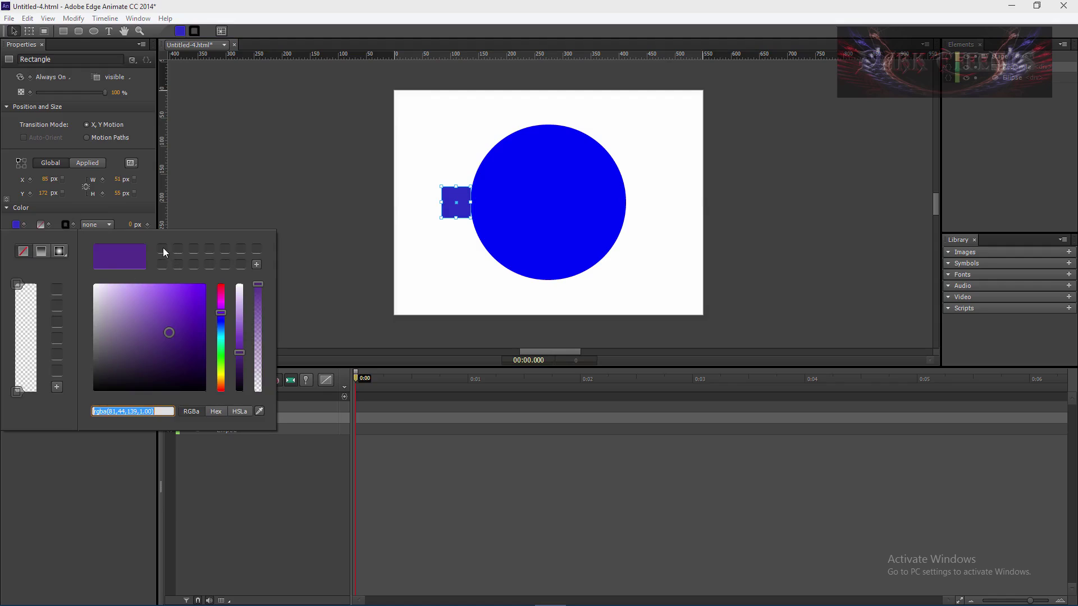
left_click_drag(170, 333, 206, 284)
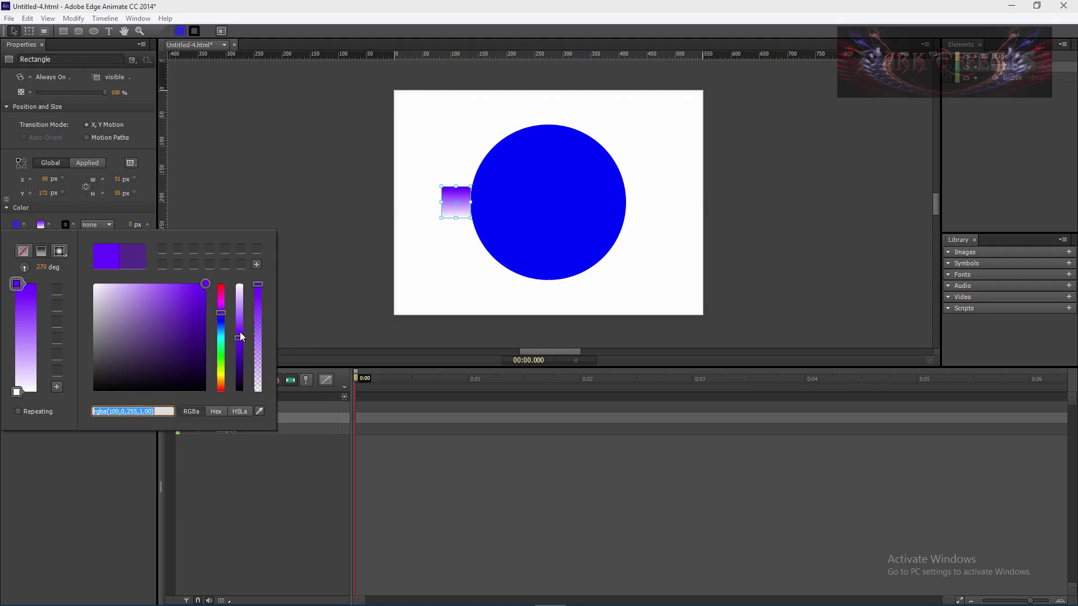
left_click(257, 264)
left_click(204, 285)
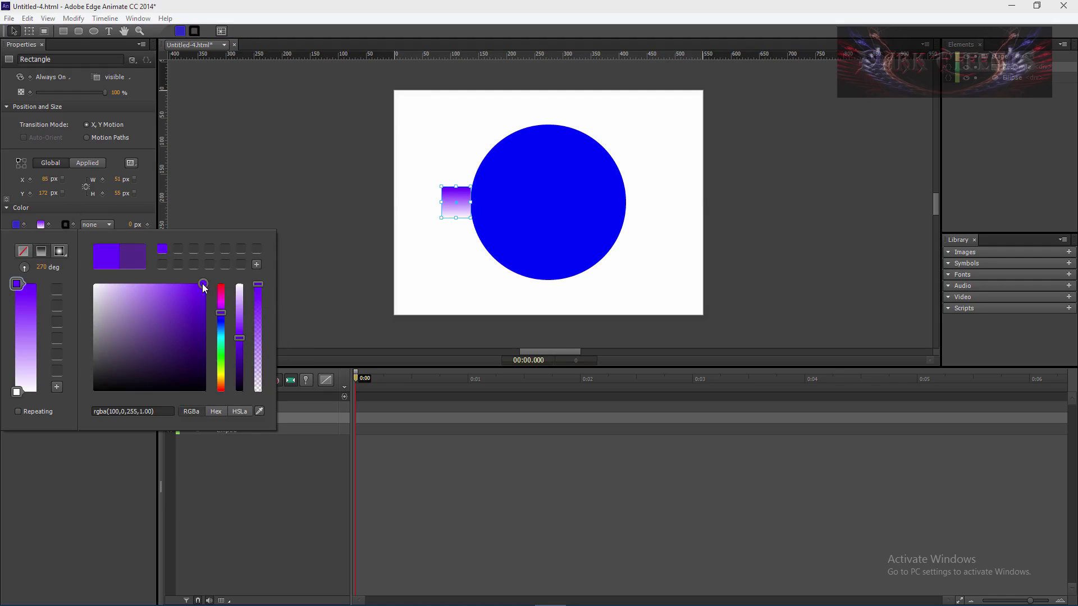
left_click_drag(203, 288, 167, 292)
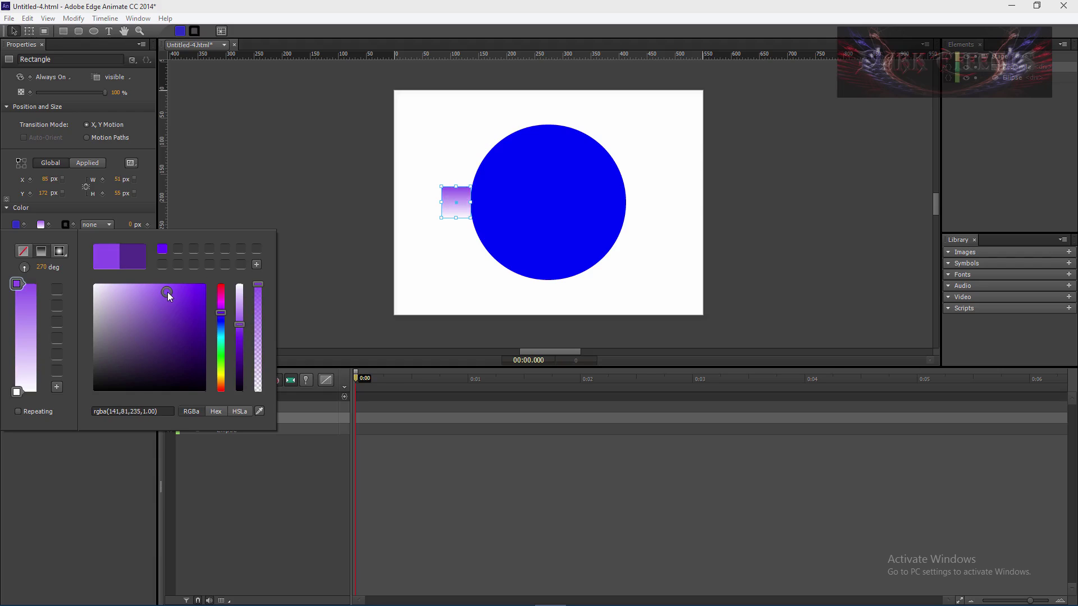
left_click(342, 229)
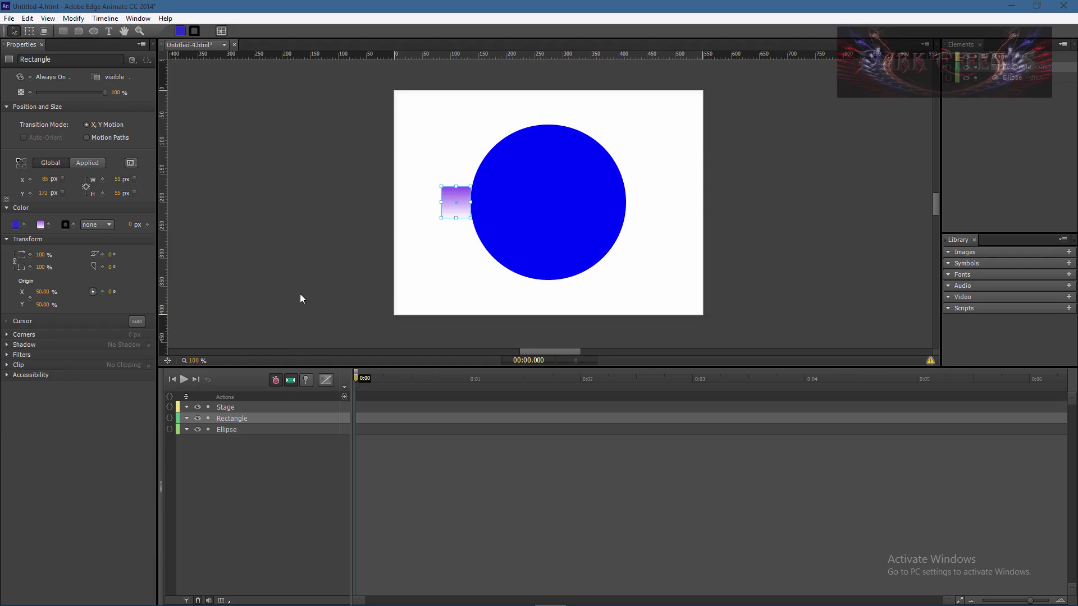
Step: Rename the Rectangle element to Seat
double_click(238, 415)
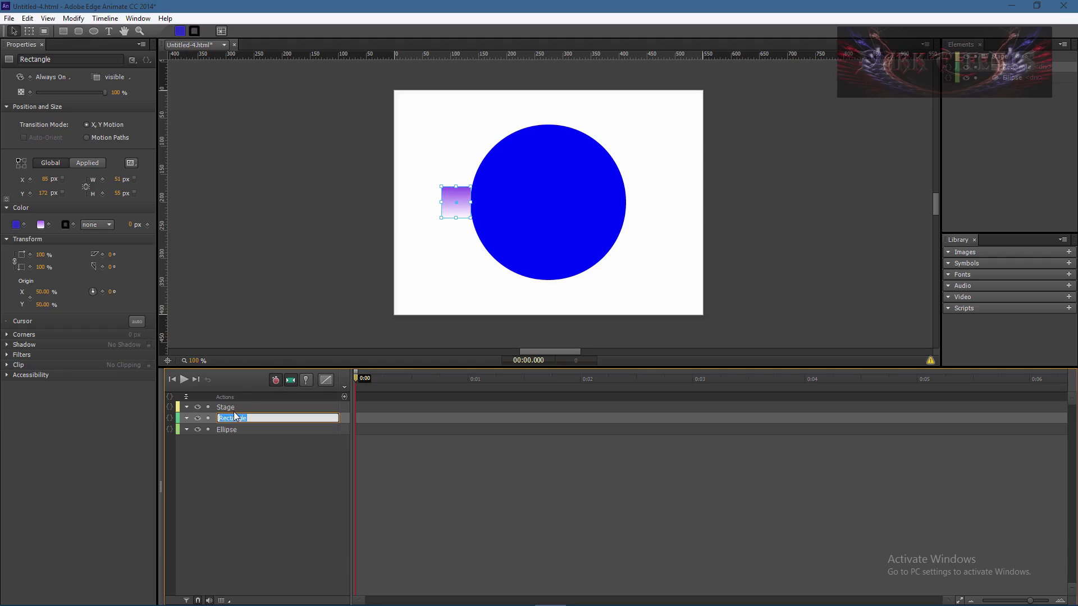
type("Se")
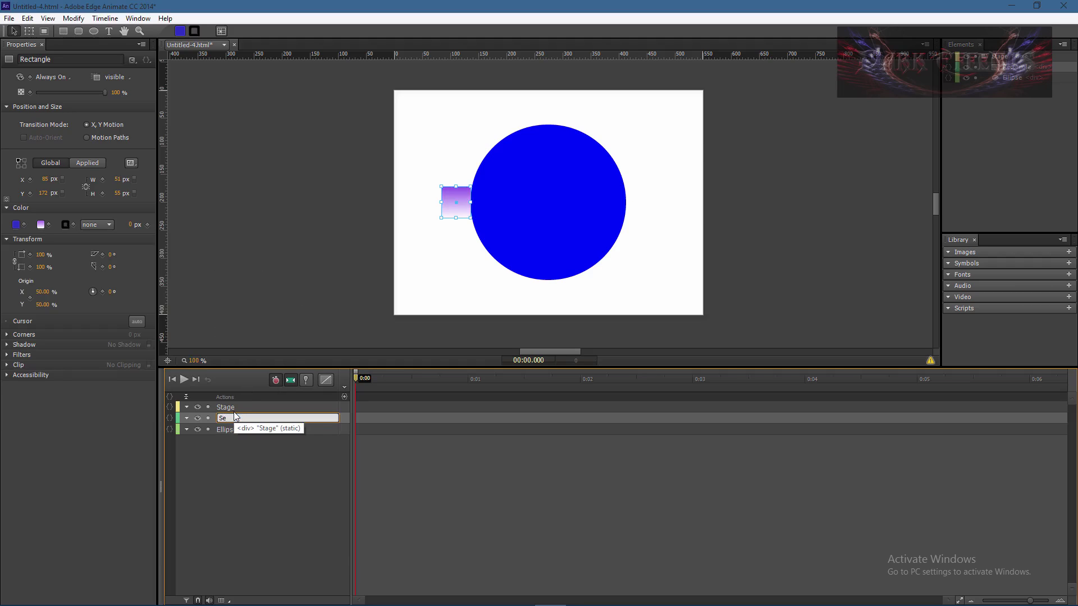
type("et")
key("Return")
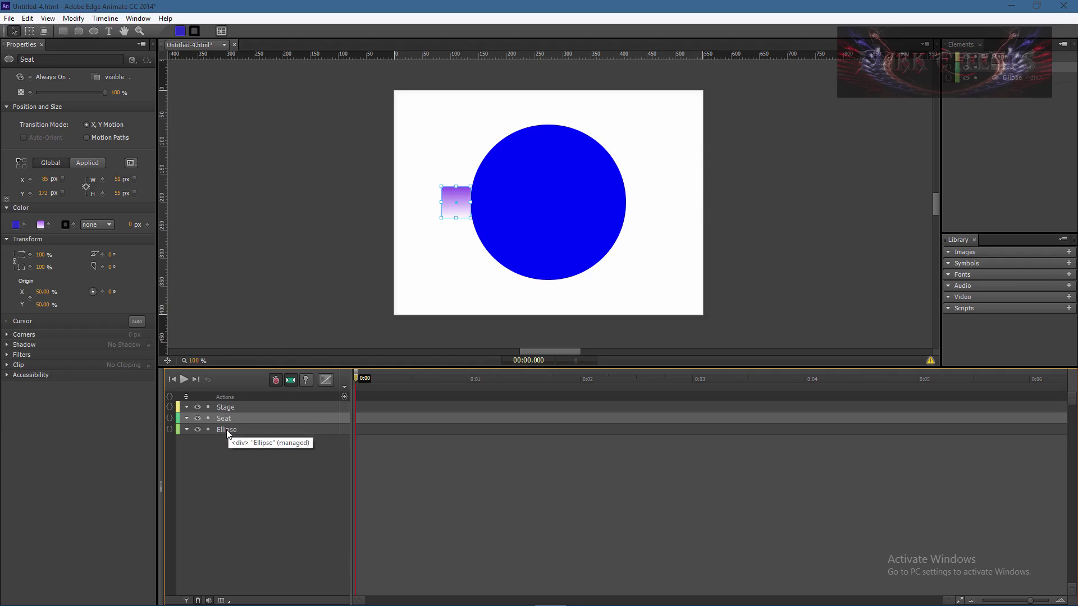
Step: Rename the Ellipse element to FerrisWheel
double_click(233, 429)
type("Ferr")
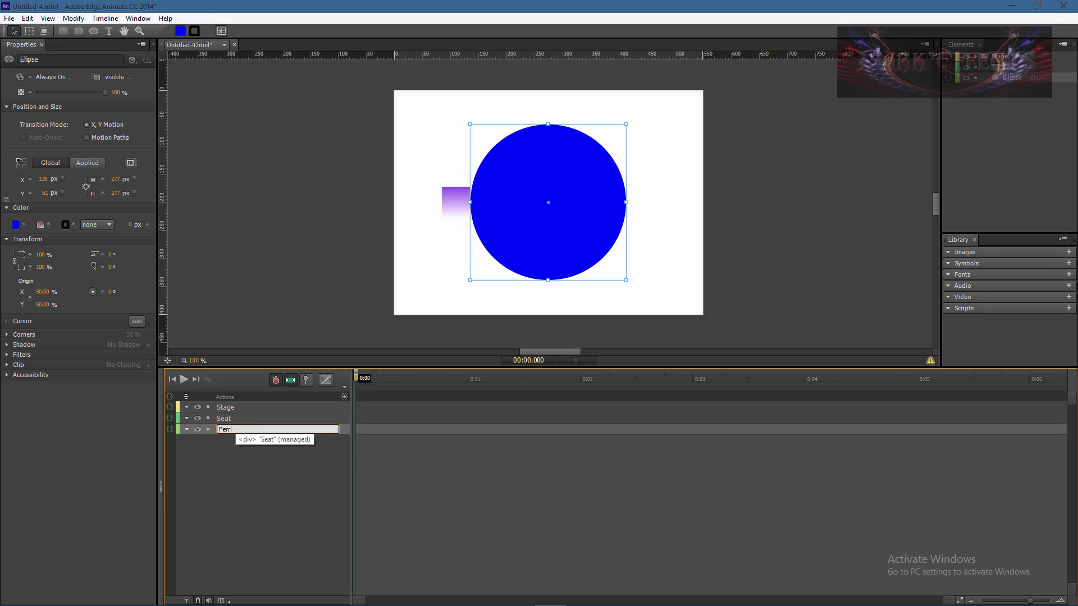
type("ilWheel")
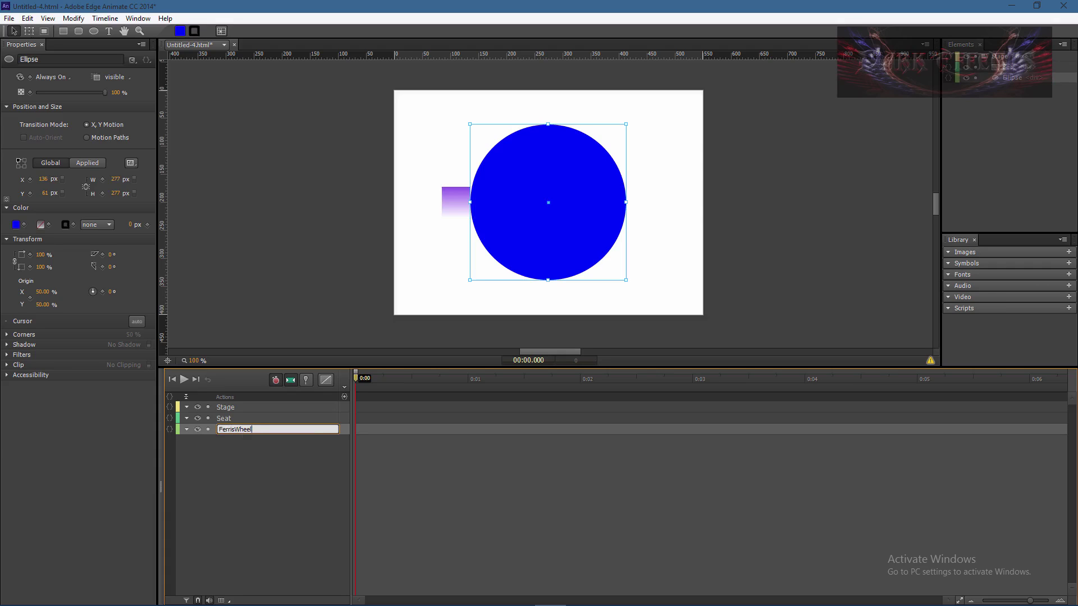
key("Return")
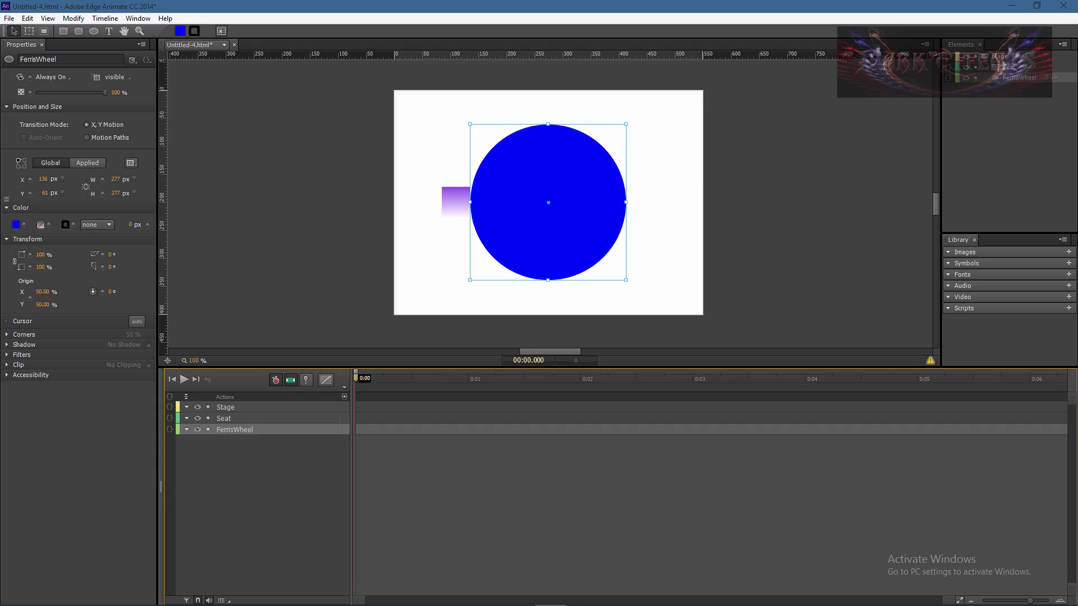
Step: Put Seat in Motion Paths mode and move it to the circle's right side at 0:01
left_click(235, 418)
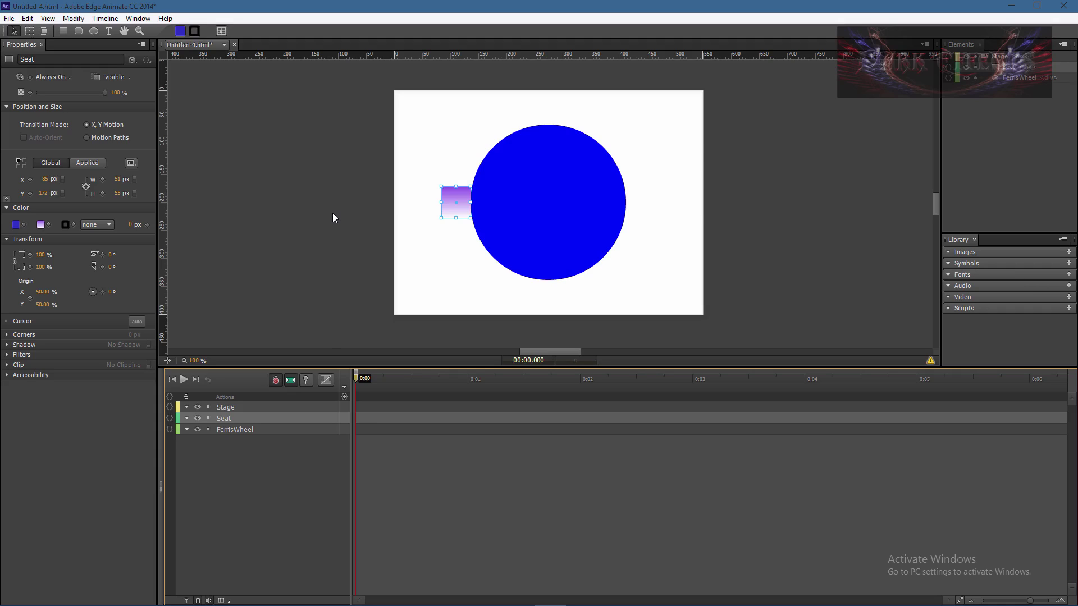
left_click(86, 138)
mouse_move(364, 380)
left_mouse_down()
mouse_move(498, 384)
mouse_move(469, 384)
left_mouse_up()
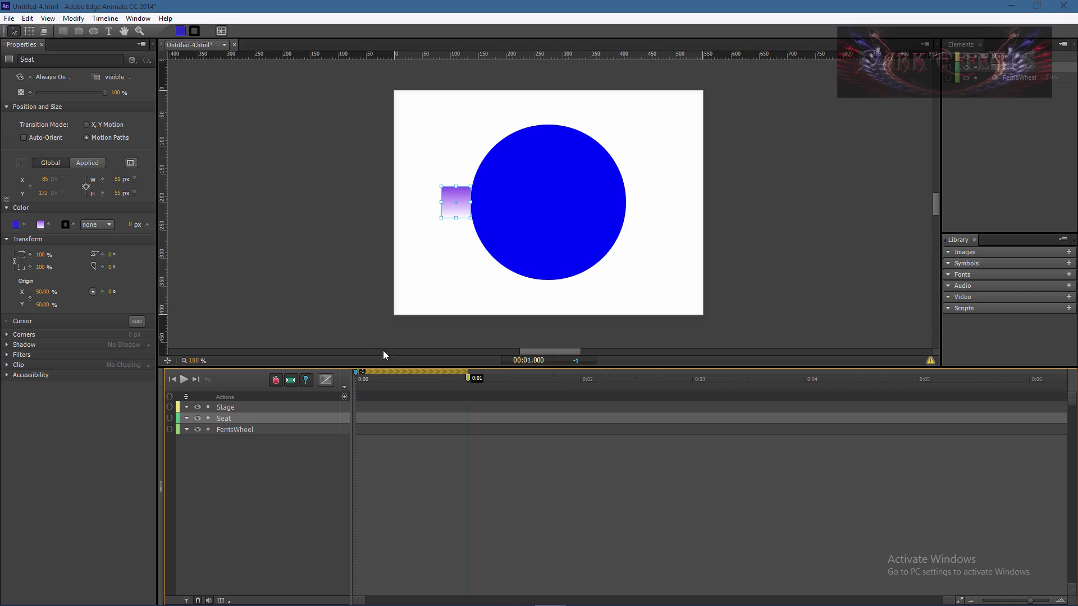
left_click(459, 204)
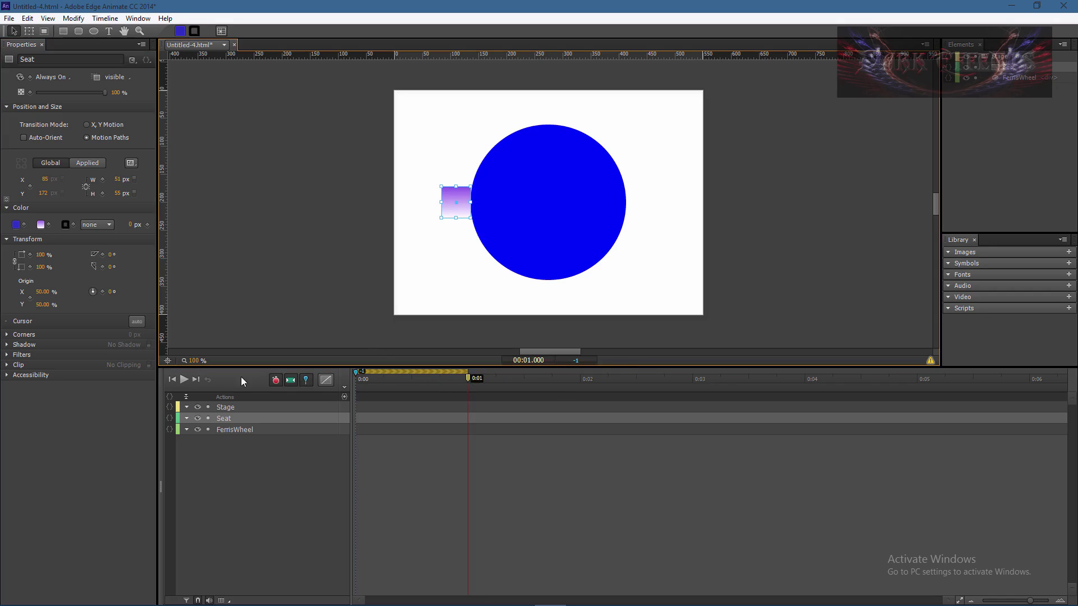
left_click_drag(457, 207, 639, 206)
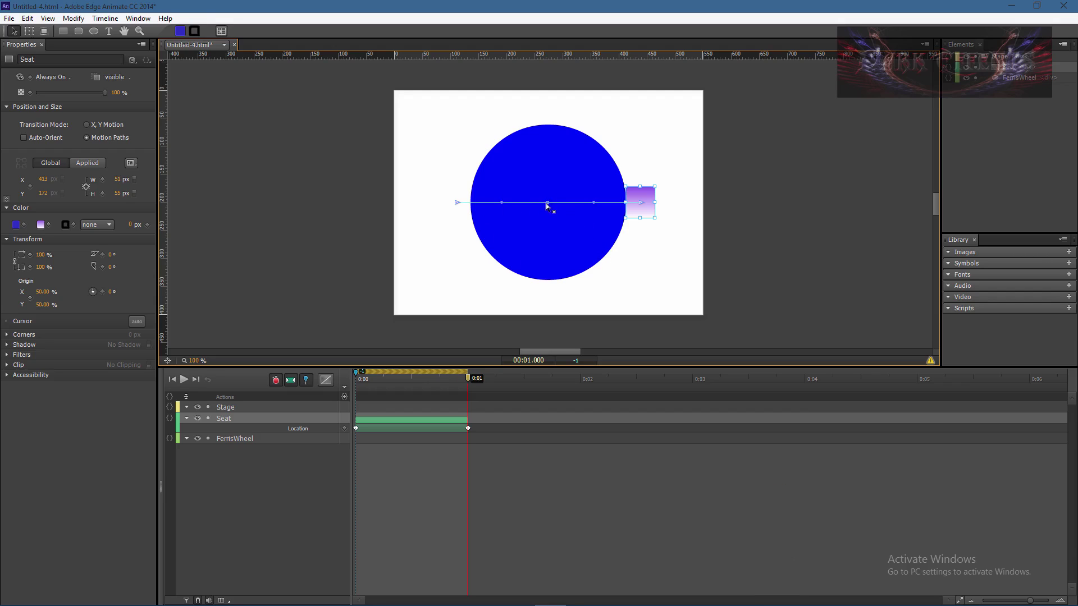
Step: Bend the Seat's path upward and round it with left and right anchors into an arc
left_click_drag(547, 203, 550, 108)
left_click(486, 145)
left_click_drag(487, 144, 481, 138)
left_click_drag(613, 151, 622, 142)
left_click(455, 203)
left_click_drag(468, 379, 470, 403)
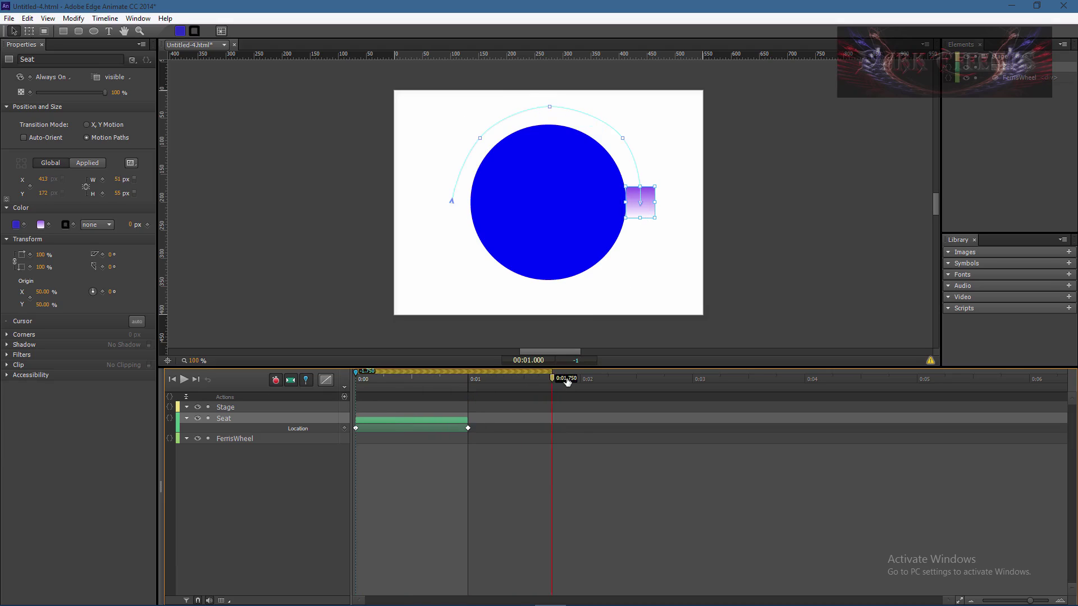
Step: At 0:02, move the Seat back to the circle's left side and check its positions
left_click_drag(567, 382, 581, 379)
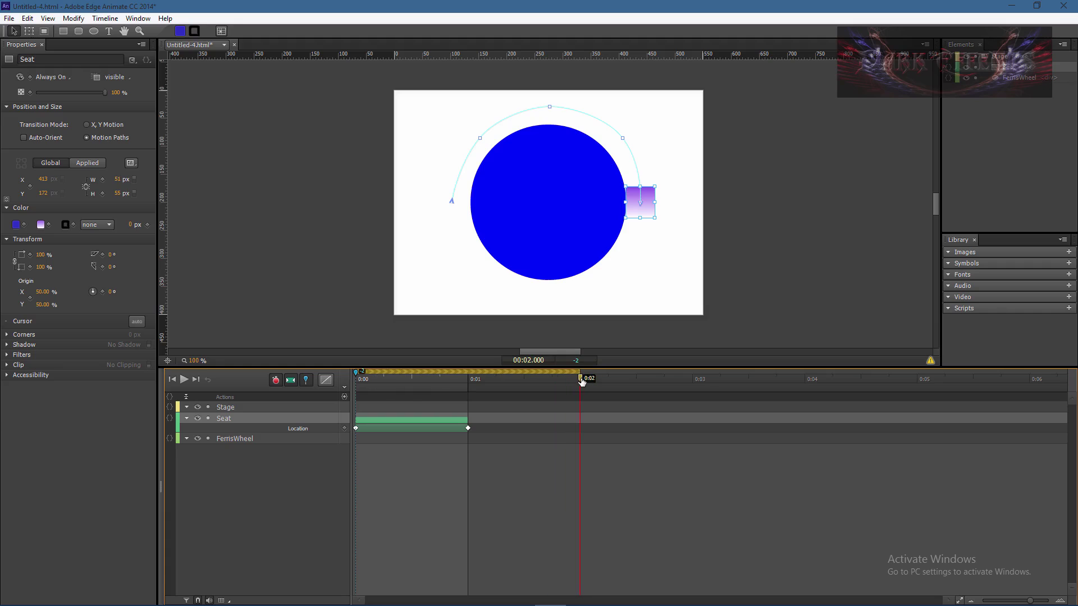
left_click(644, 211)
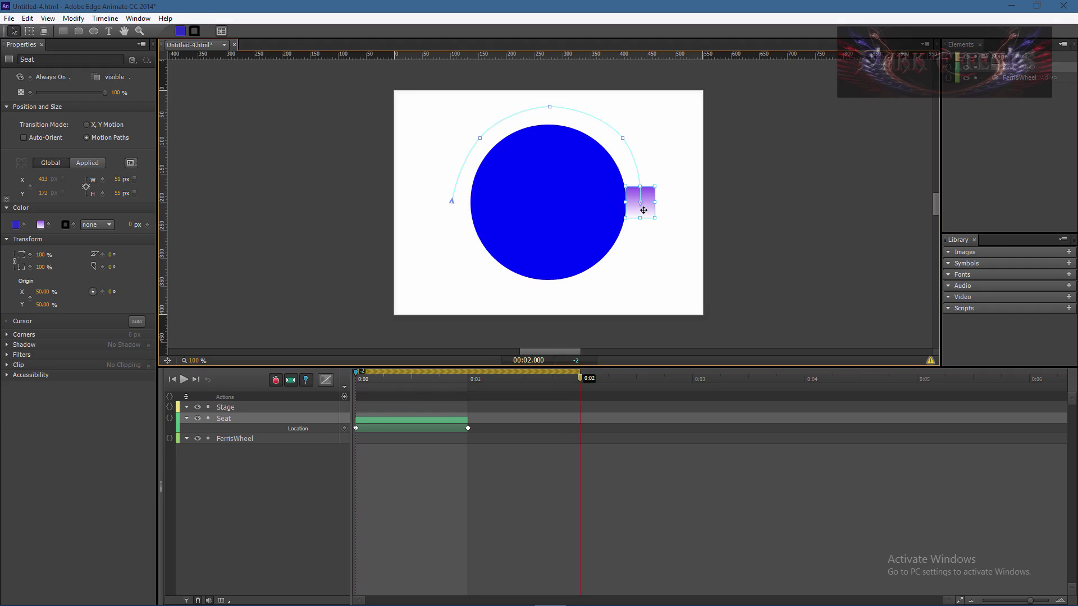
left_click_drag(643, 210, 458, 209)
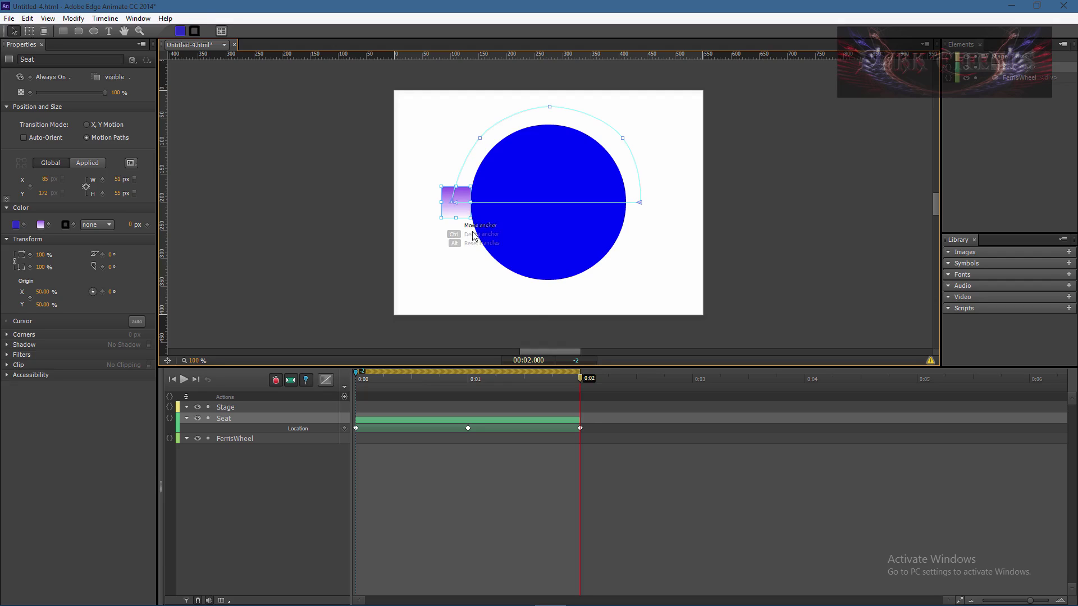
left_click_drag(575, 383, 468, 383)
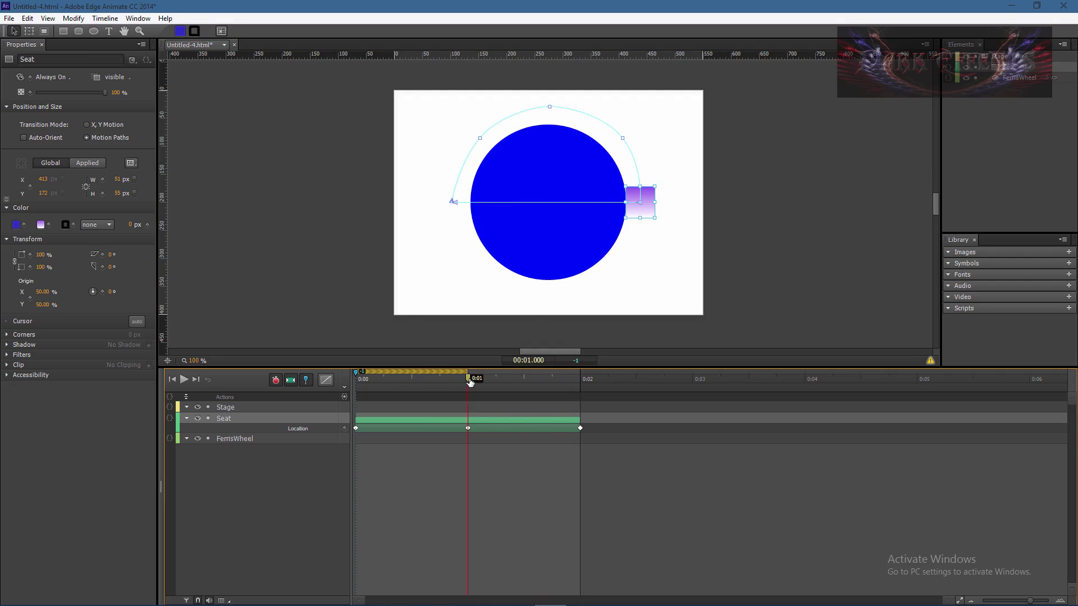
left_click(455, 202)
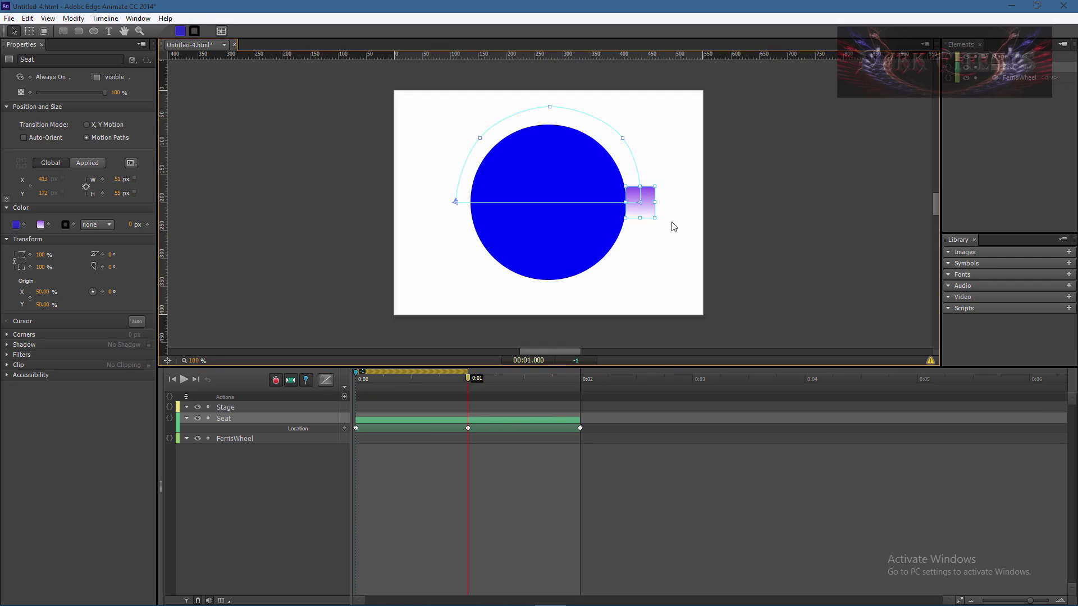
left_click_drag(468, 379, 586, 380)
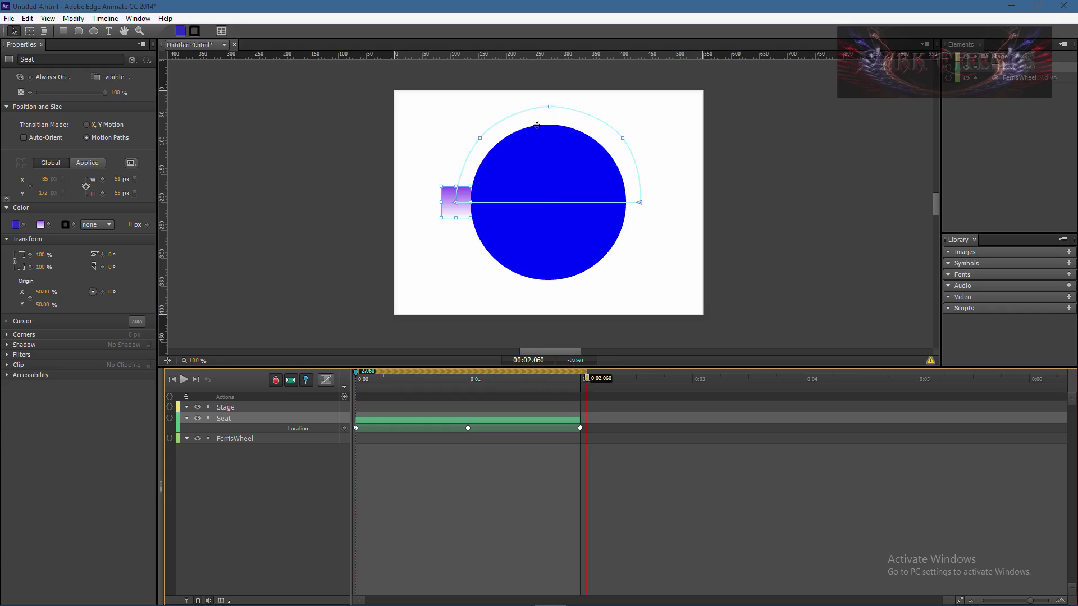
Step: Pull the return path below the circle and round its lower-right and lower-left curves
left_click_drag(546, 203, 551, 210)
left_click_drag(554, 257, 555, 307)
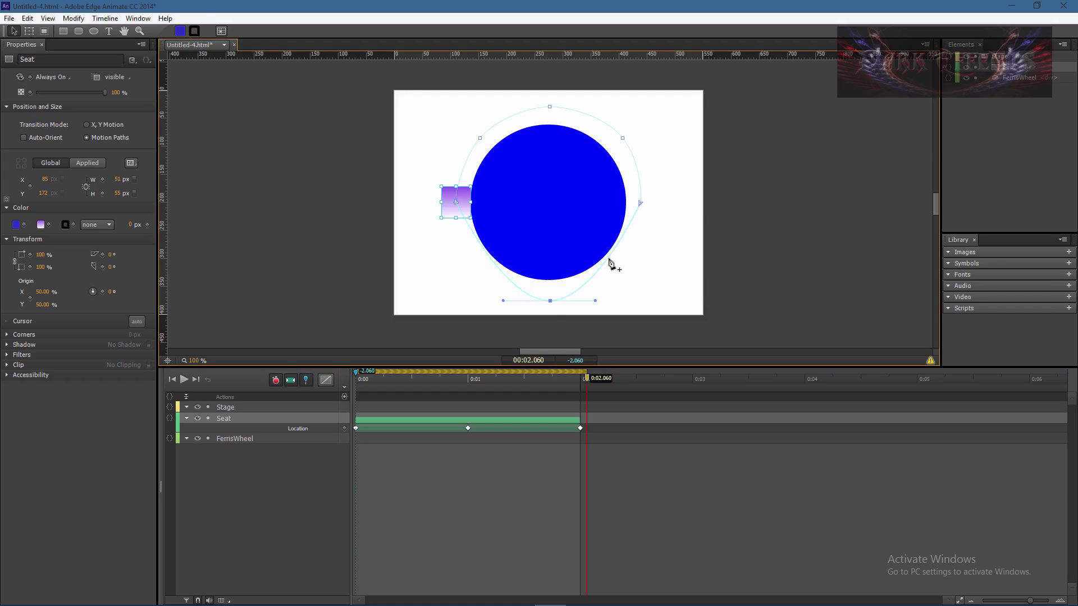
left_click_drag(612, 264, 623, 268)
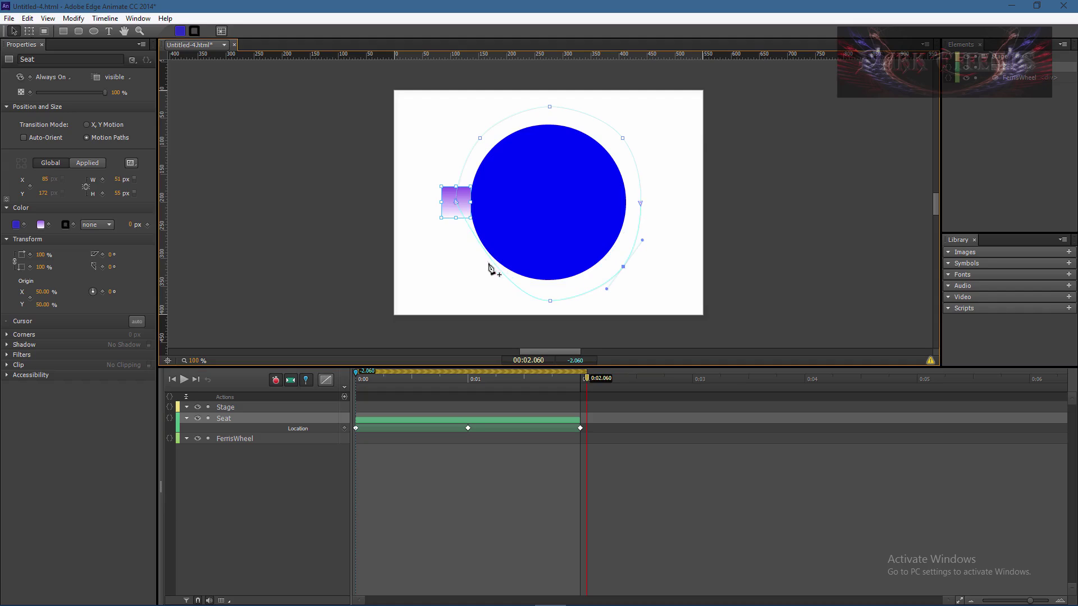
left_click(472, 271)
left_click_drag(473, 272, 474, 272)
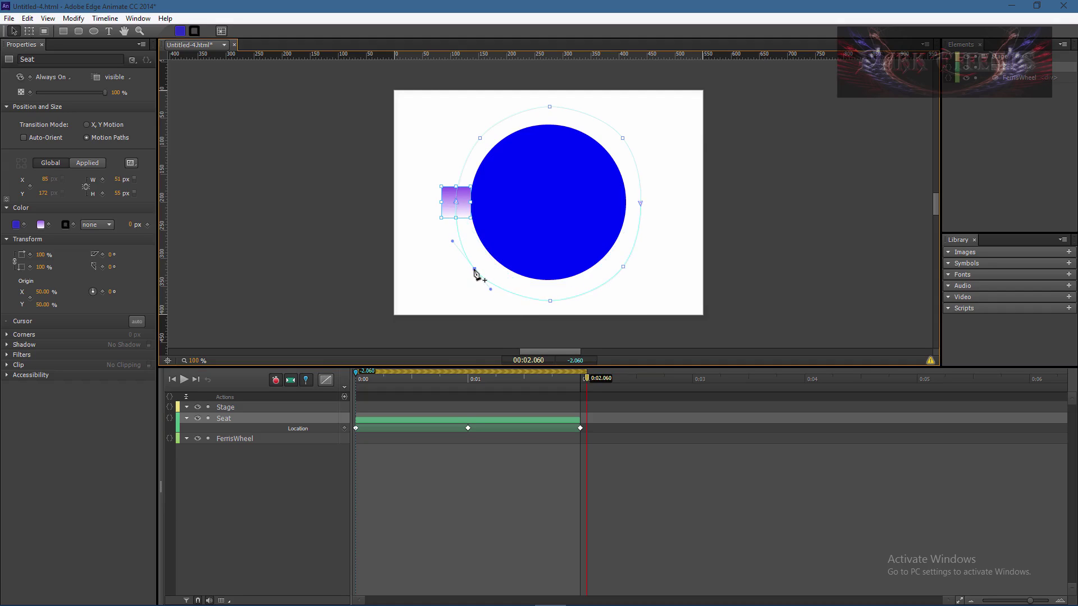
Step: Rewind the playhead to the start and deselect the Seat
left_click(587, 380)
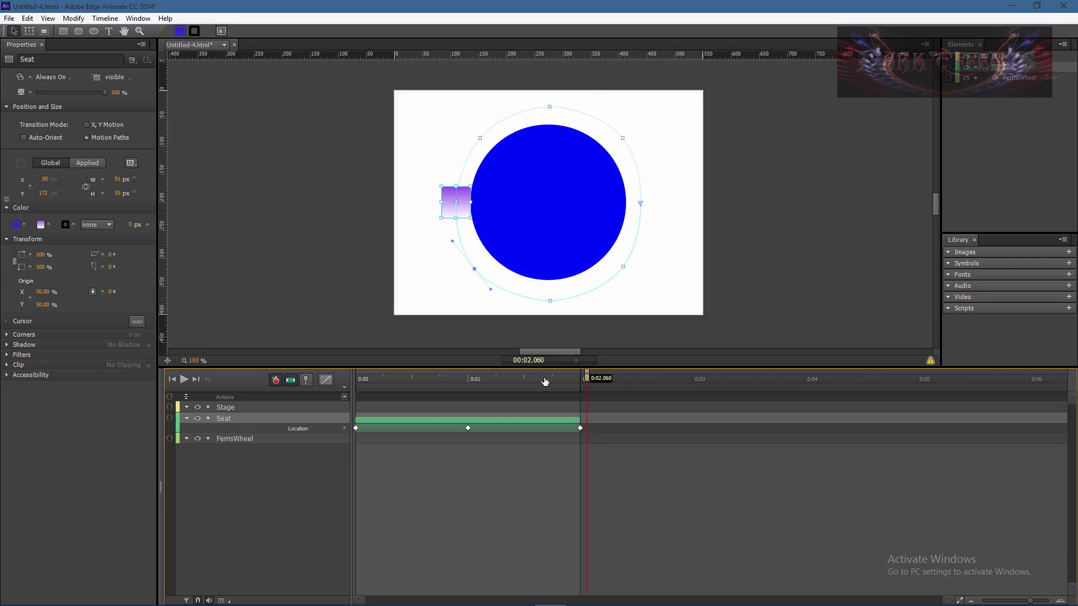
left_click_drag(545, 380, 298, 399)
left_click(304, 500)
key("space")
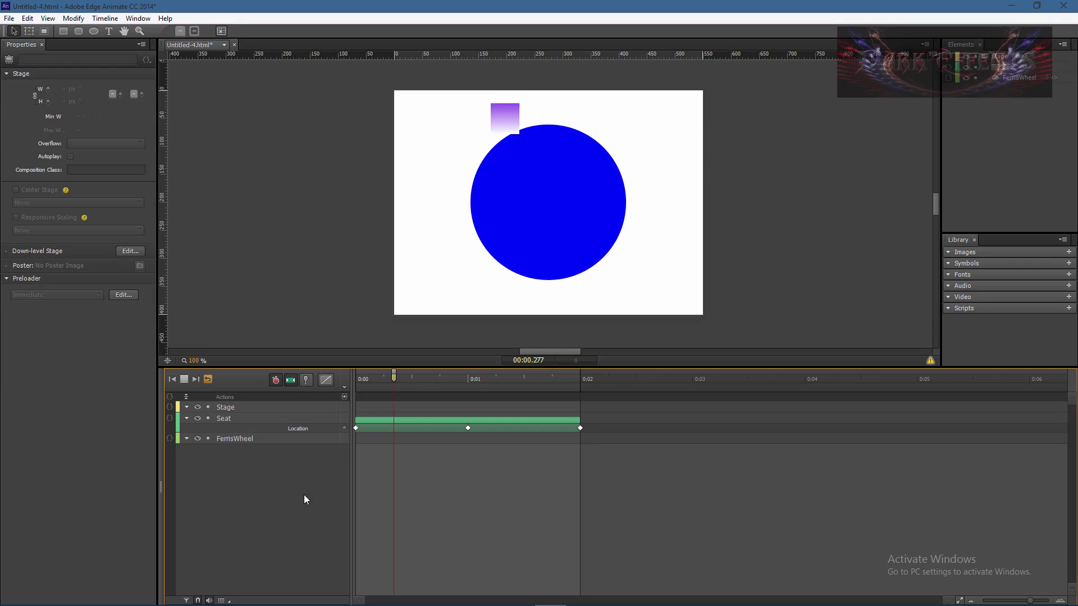